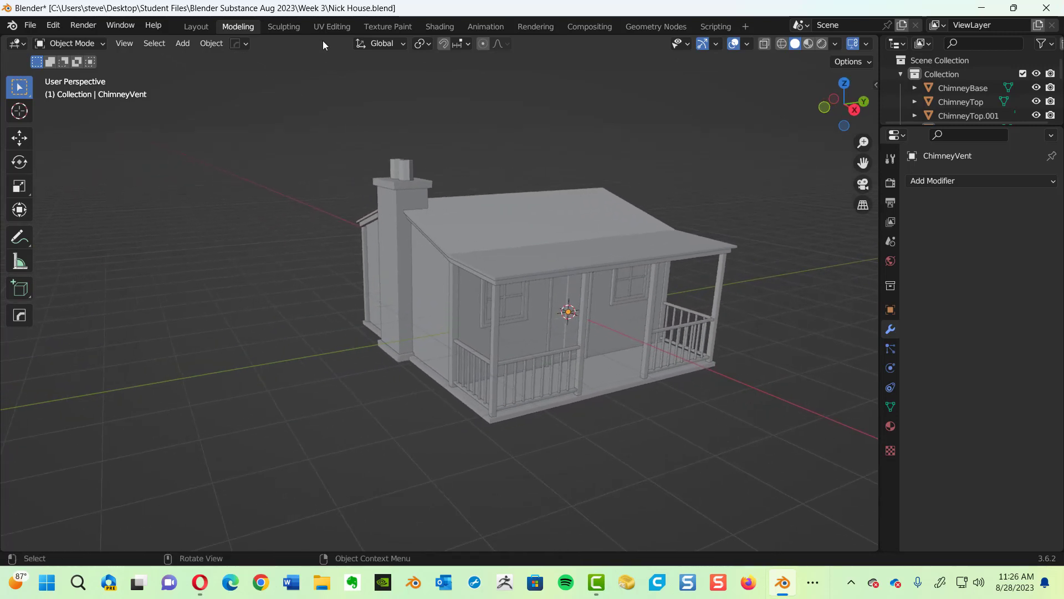
- Switch to the UV Editing workspace, select all parts of the house and put them into Edit Mode
click(329, 26)
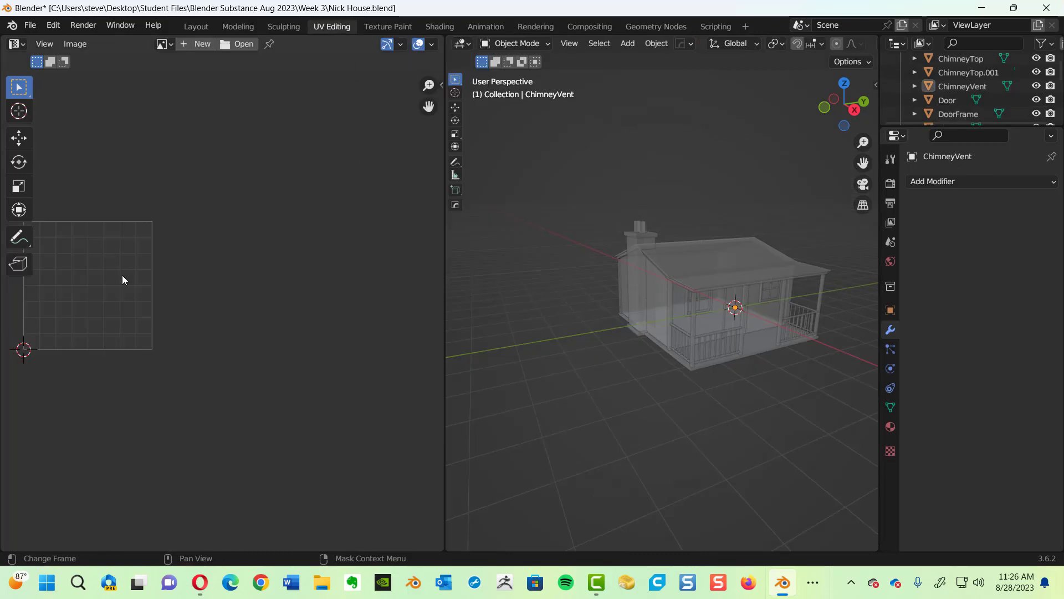
ctrl+middle_drag(122, 280, 390, 328)
ctrl+middle_drag(499, 318, 646, 364)
drag(825, 209, 542, 466)
ctrl+middle_drag(648, 464, 683, 380)
key(ctrl+Tab)
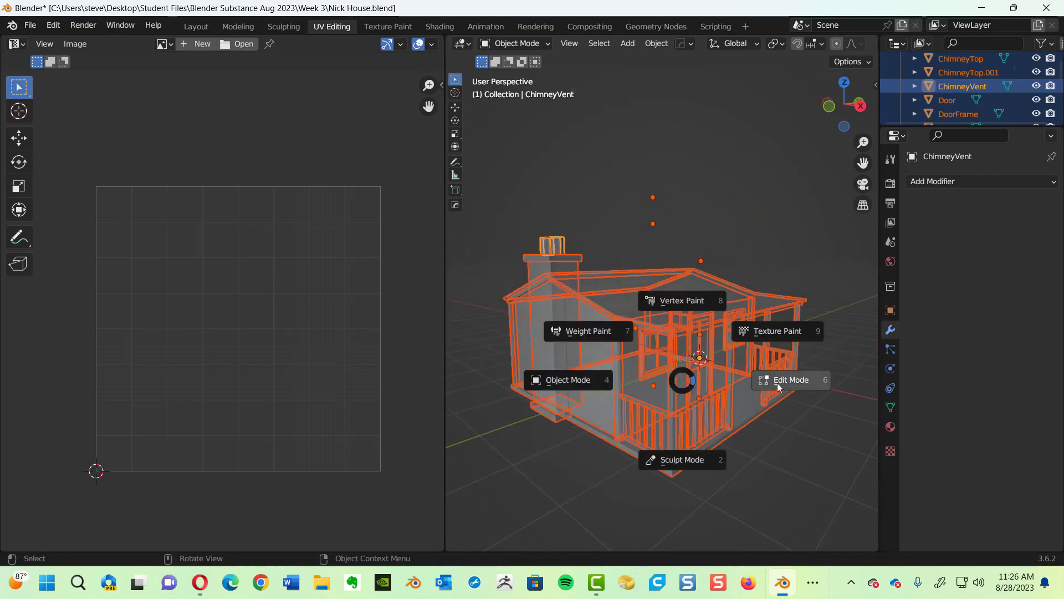
click(774, 381)
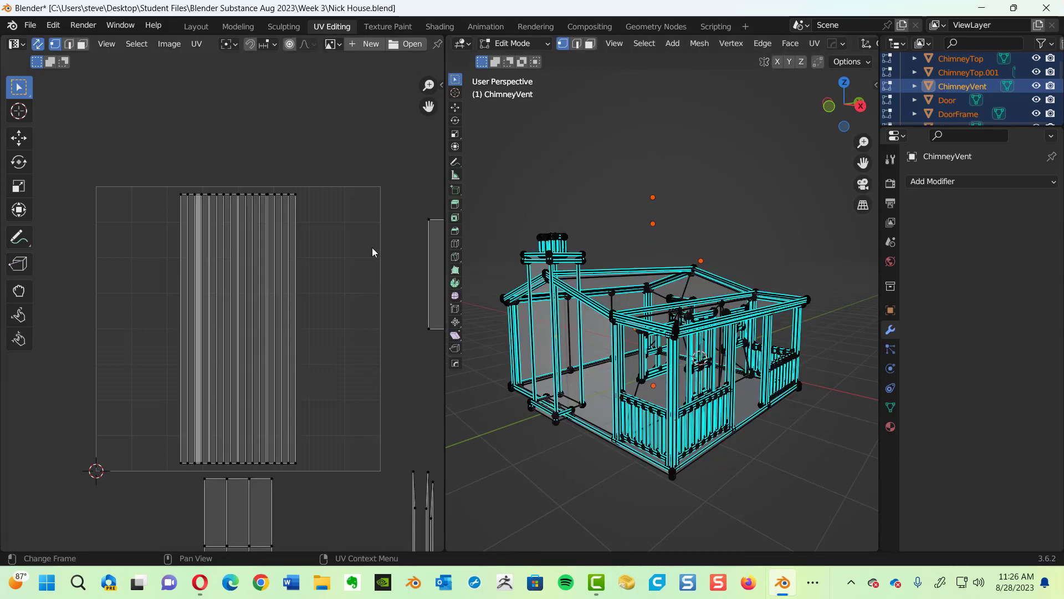
- Examine how the UV islands of the whole house are distributed across the UDIM tiles
ctrl+middle_drag(372, 247, 283, 298)
middle_drag(334, 395, 248, 332)
ctrl+middle_drag(249, 333, 175, 293)
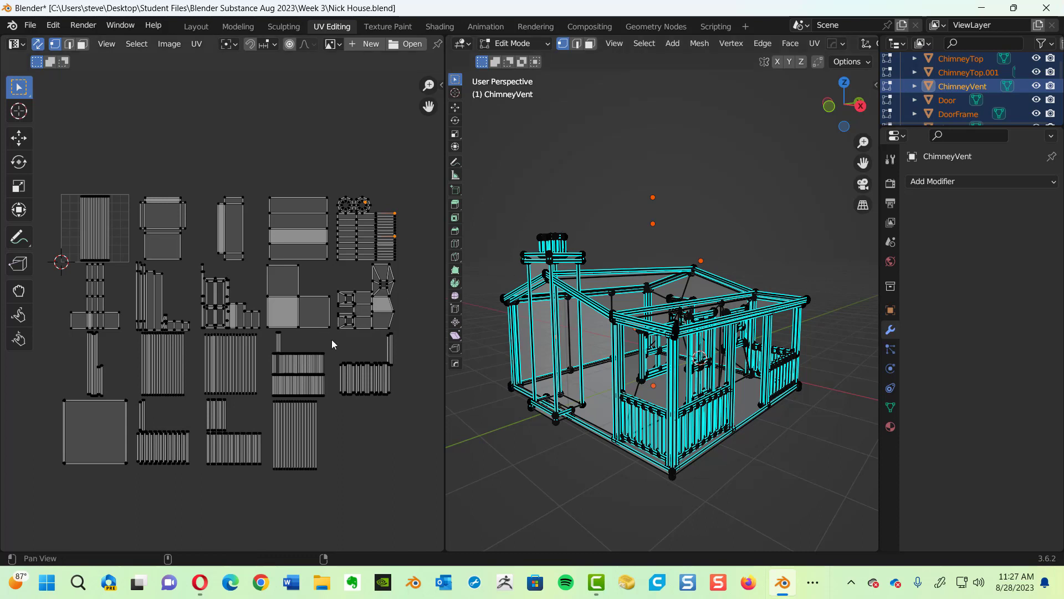
ctrl+middle_drag(298, 352, 322, 161)
middle_drag(362, 306, 248, 217)
ctrl+alt+drag(248, 218, 326, 203)
alt+drag(197, 211, 258, 216)
mouse_move(131, 254)
alt+mouse_down()
mouse_move(222, 297)
mouse_move(262, 267)
mouse_move(171, 275)
mouse_move(123, 261)
mouse_move(121, 238)
mouse_move(151, 240)
mouse_move(132, 258)
alt+mouse_up()
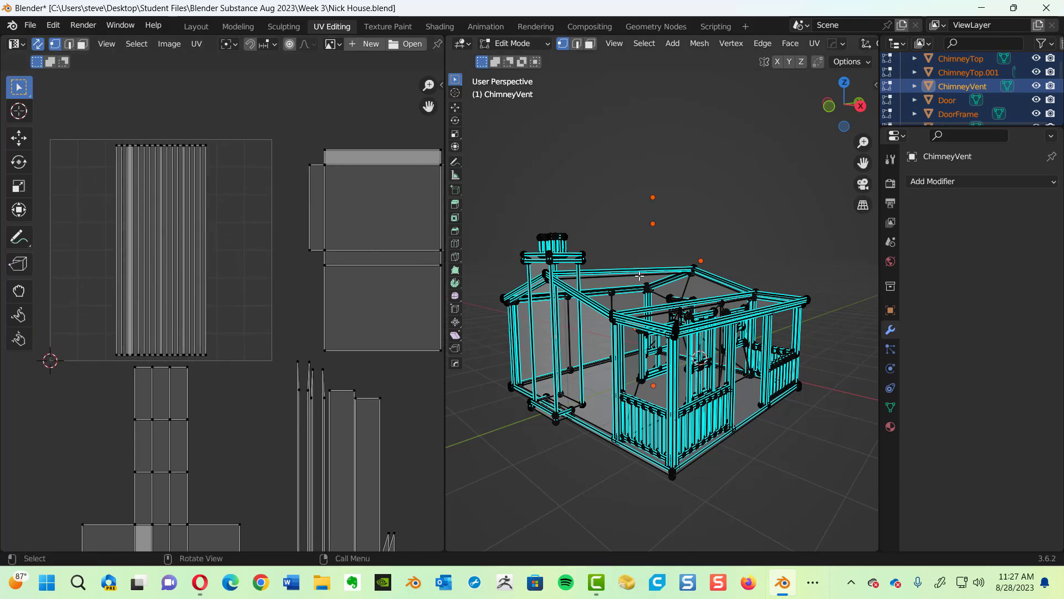
- Return the house to Object Mode and turn off X-ray
key(ctrl+Tab)
click(527, 253)
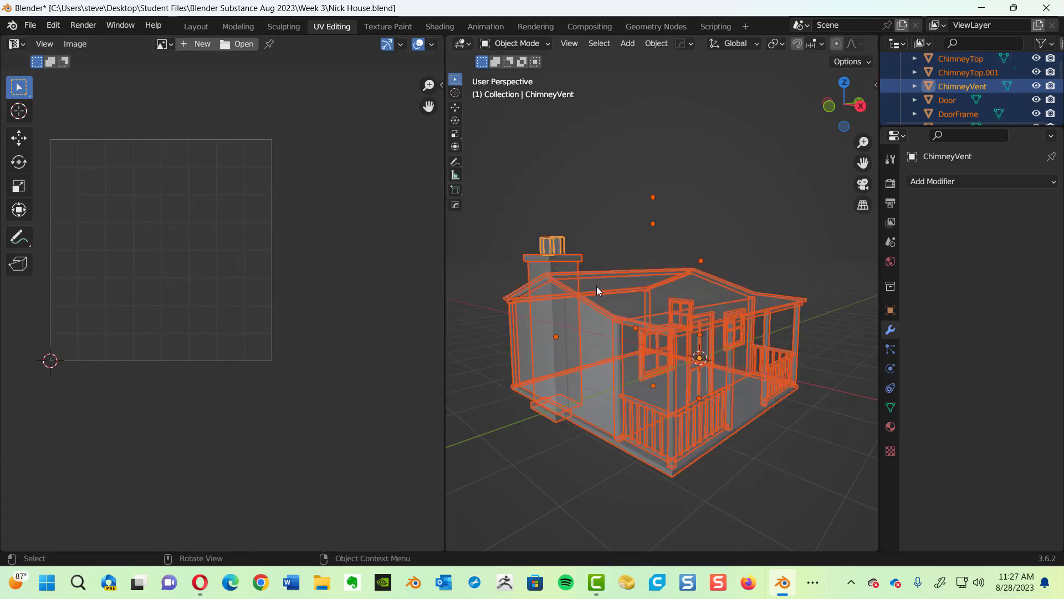
key(alt+z)
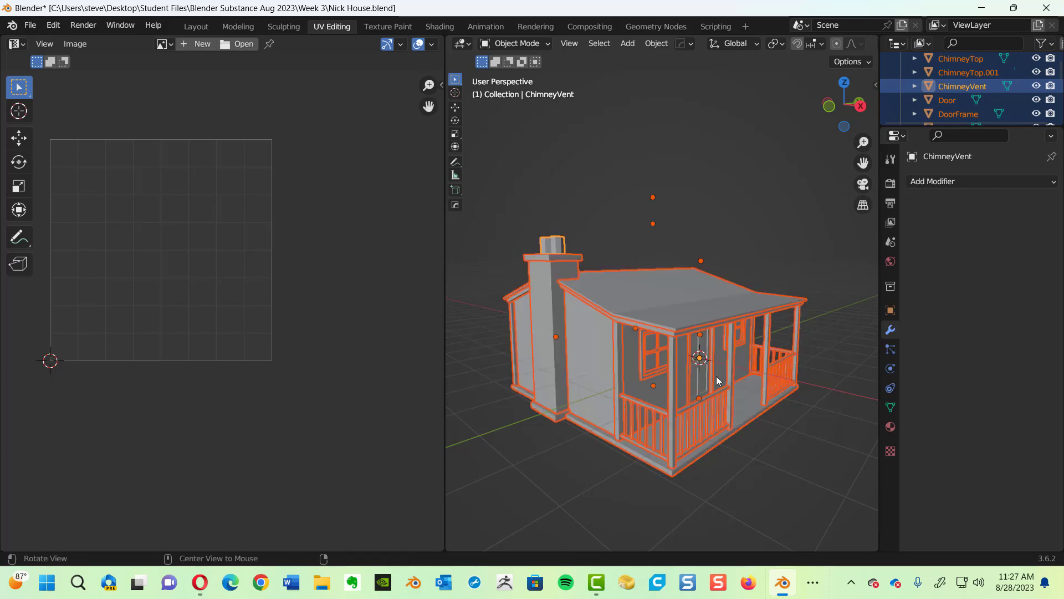
- Select only the RoofTop object and put it into Edit Mode
scroll(606, 266, up, 3)
scroll(605, 266, down, 3)
click(630, 326)
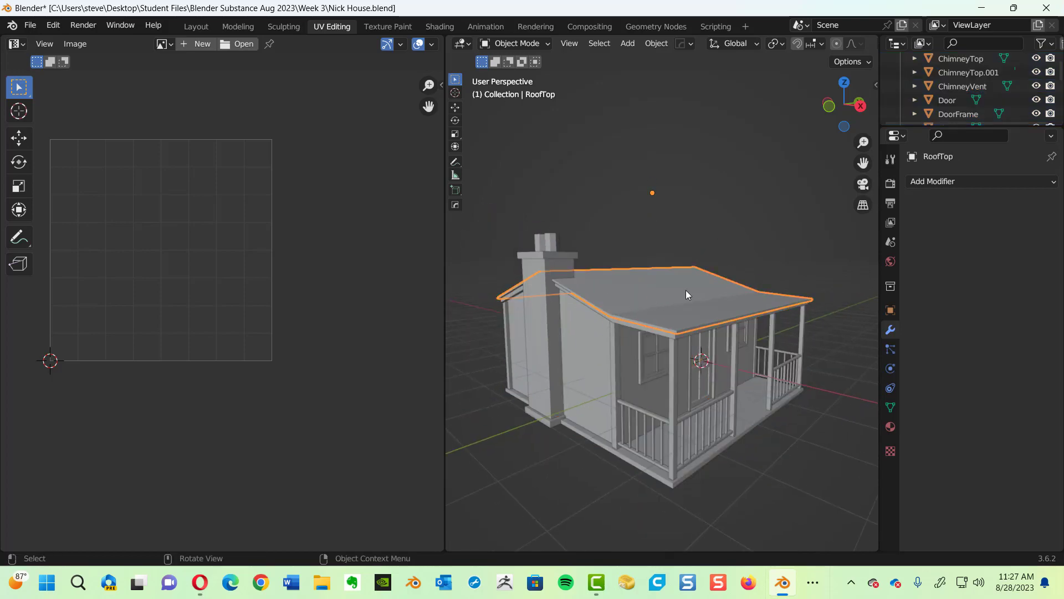
key(ctrl+Tab)
click(770, 292)
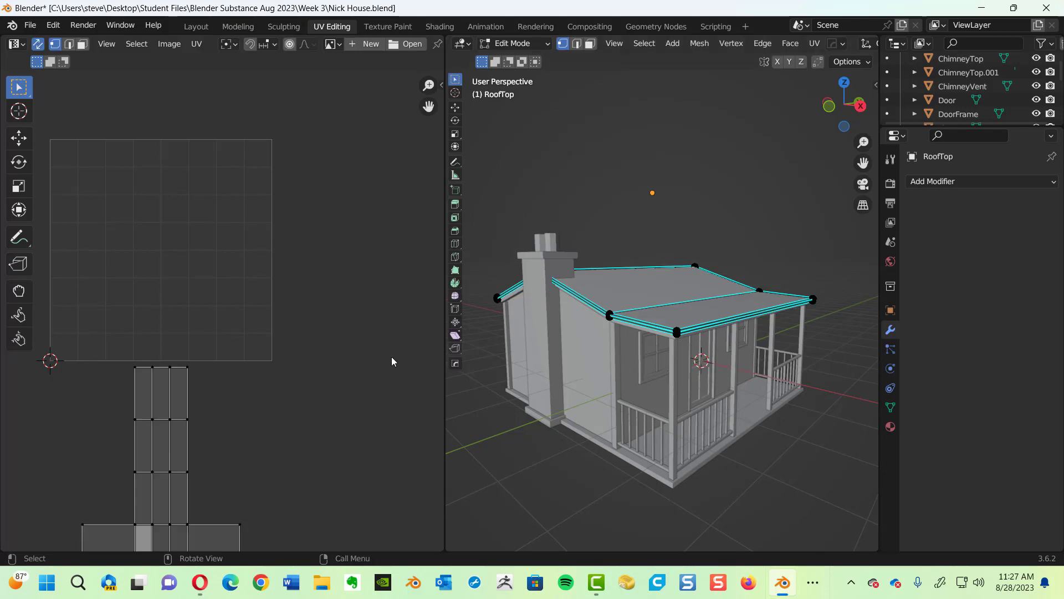
- Select all of the roof's UVs and pack the islands into the closest UDIM with Scale on and Rotate off
middle_drag(261, 397, 211, 428)
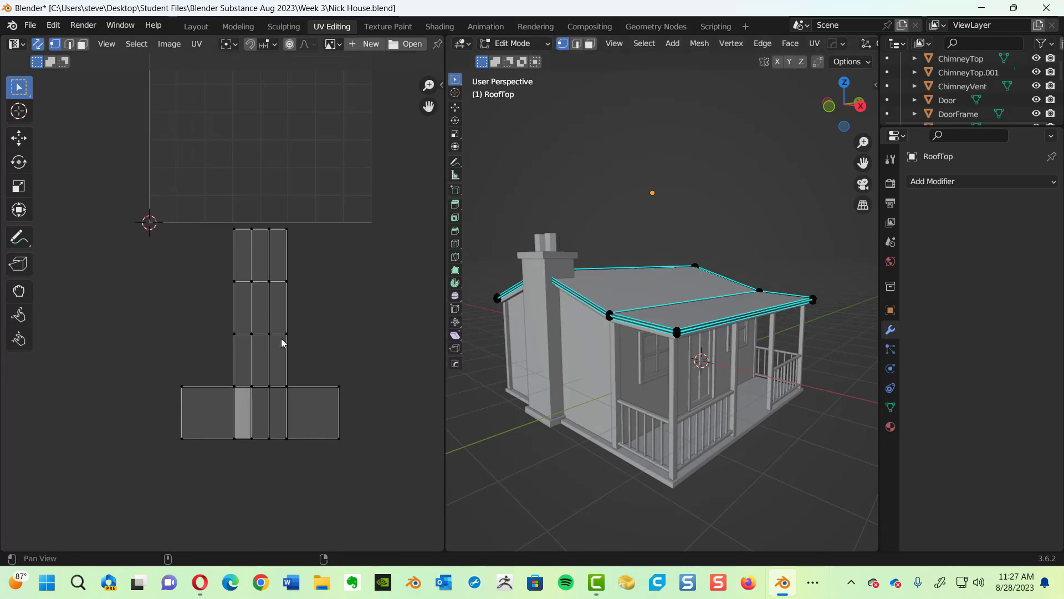
middle_drag(281, 342, 250, 426)
key(a)
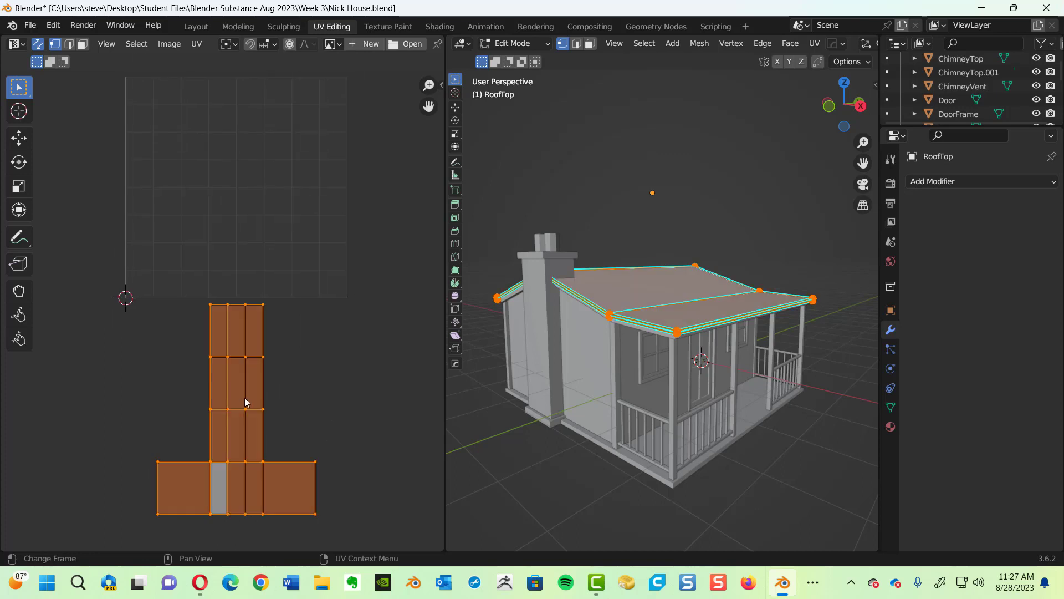
click(196, 44)
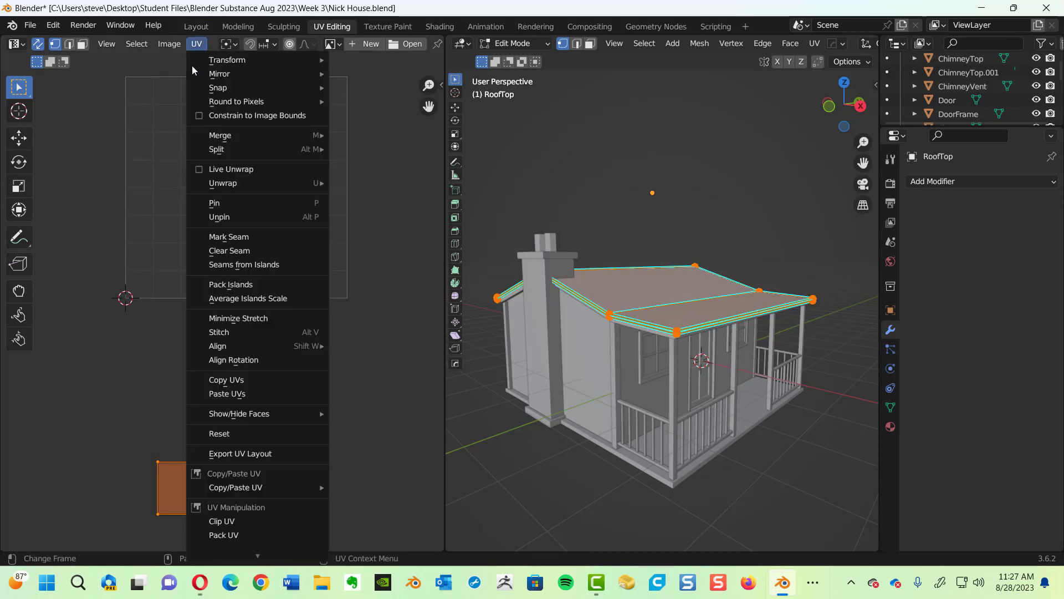
click(260, 286)
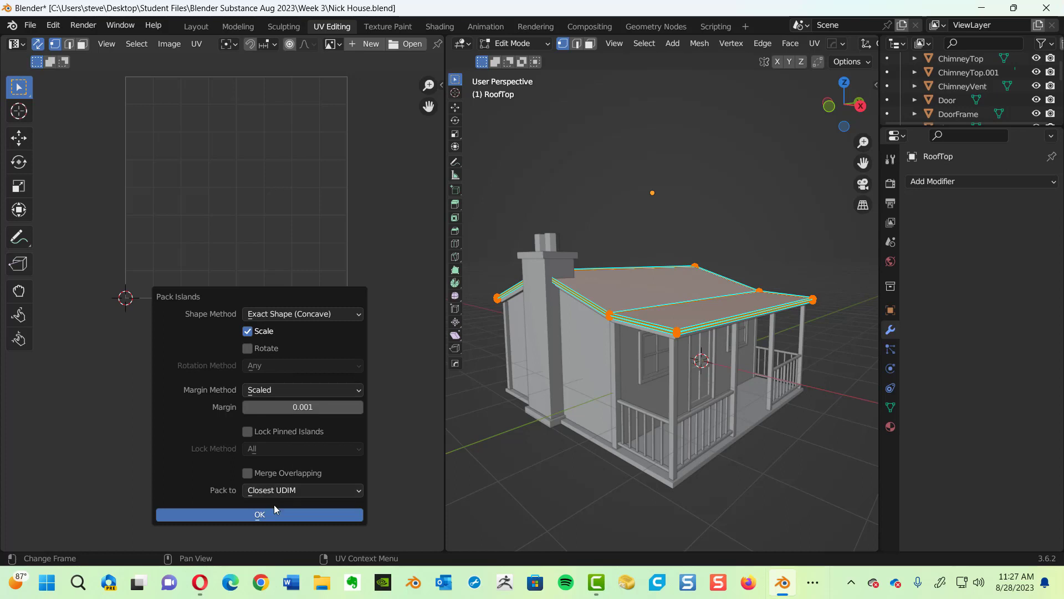
click(260, 514)
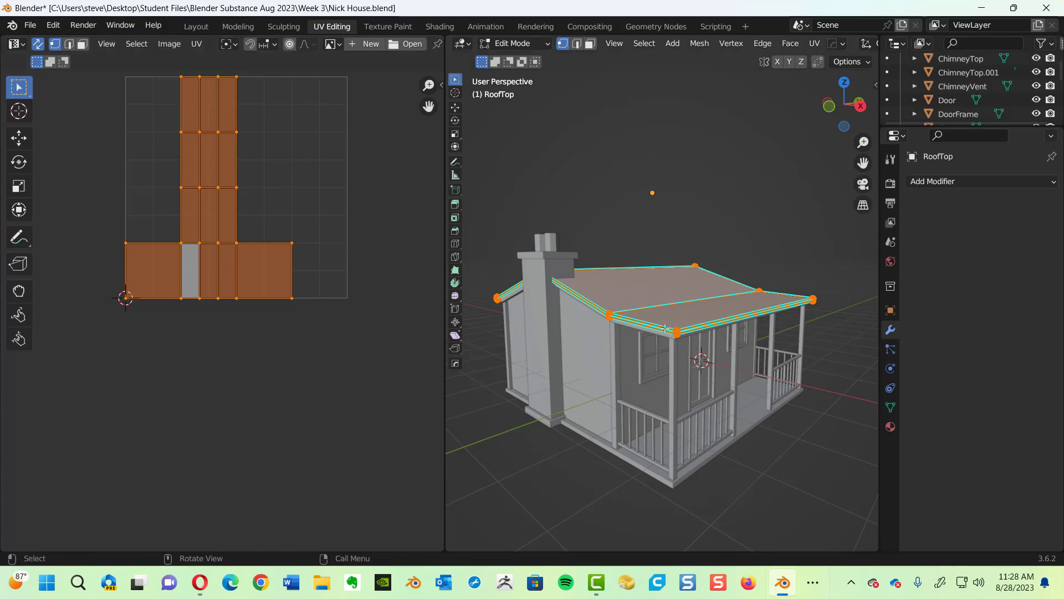
- Look over the roof in the 3D view and display its material slots
ctrl+alt+drag(658, 259, 683, 241)
alt+drag(716, 279, 654, 319)
alt+drag(654, 319, 649, 283)
ctrl+alt+drag(650, 244, 651, 273)
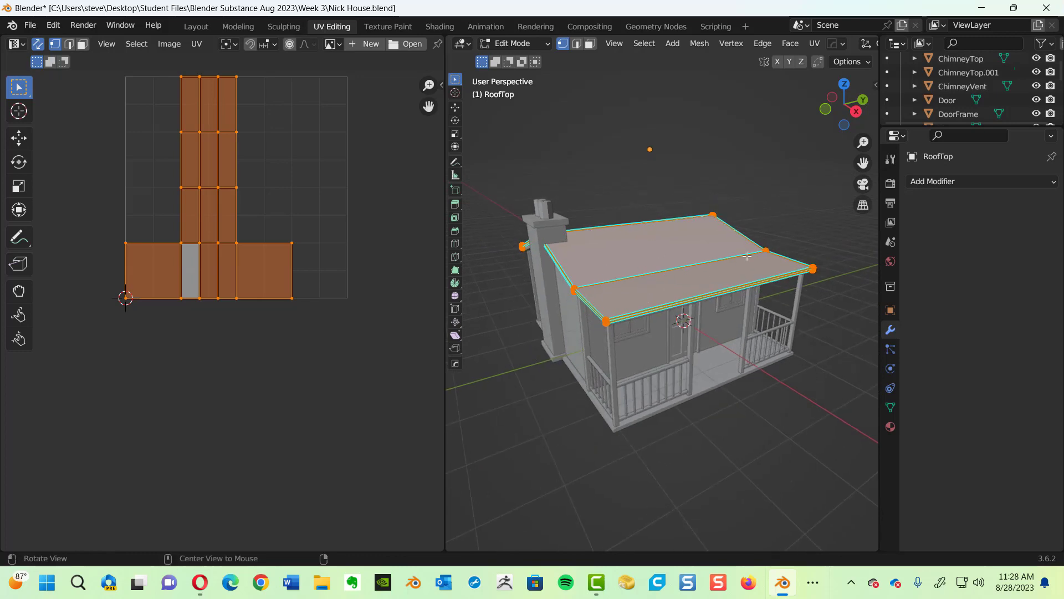
click(890, 428)
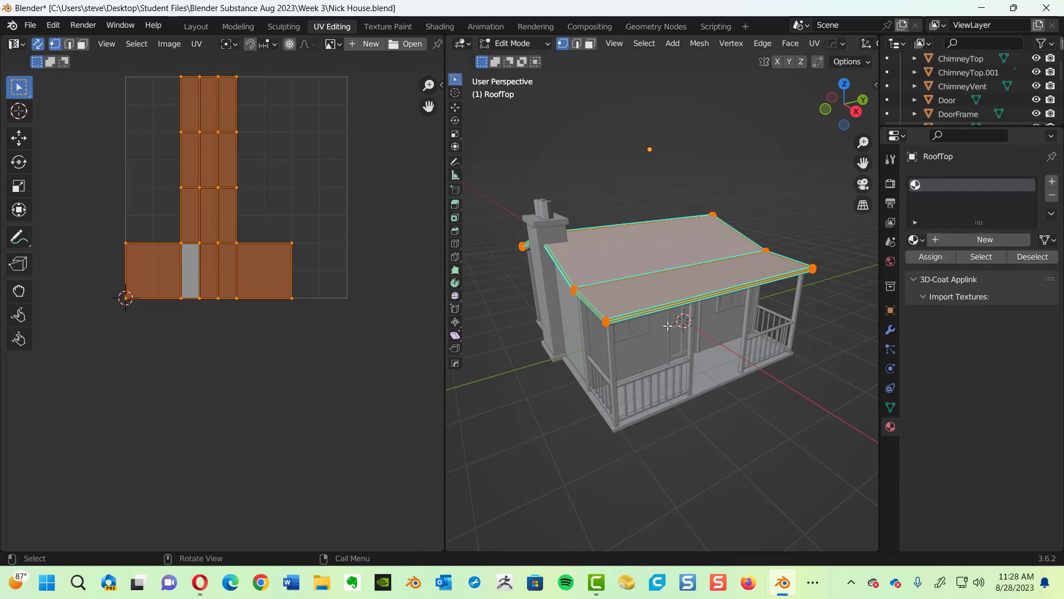
middle_drag(667, 326, 663, 292)
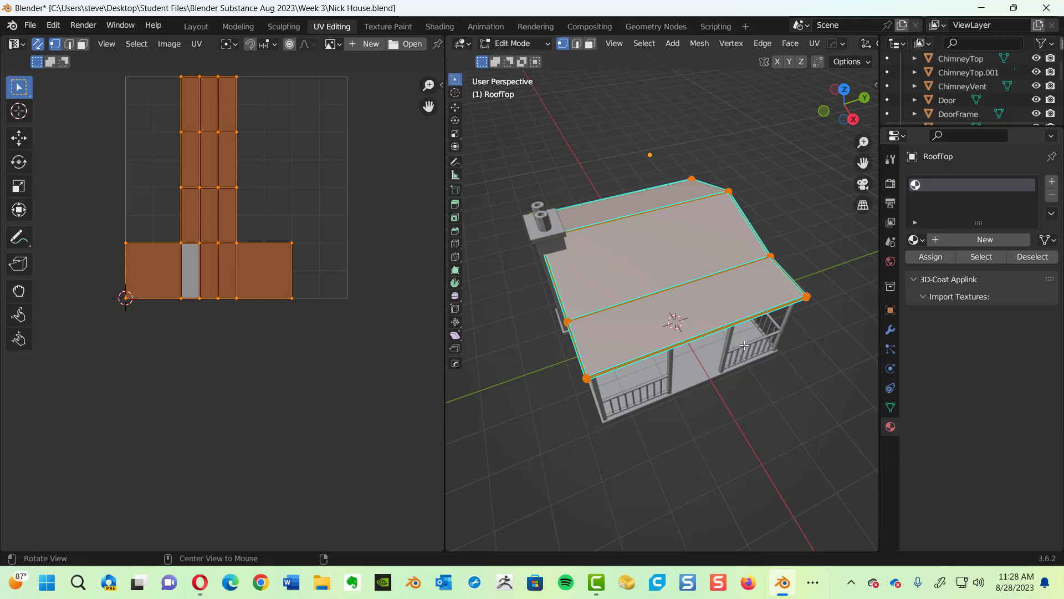
- Return to Object Mode and check the material slots of the floor, roof, porch posts and chimney base
key(ctrl+Tab)
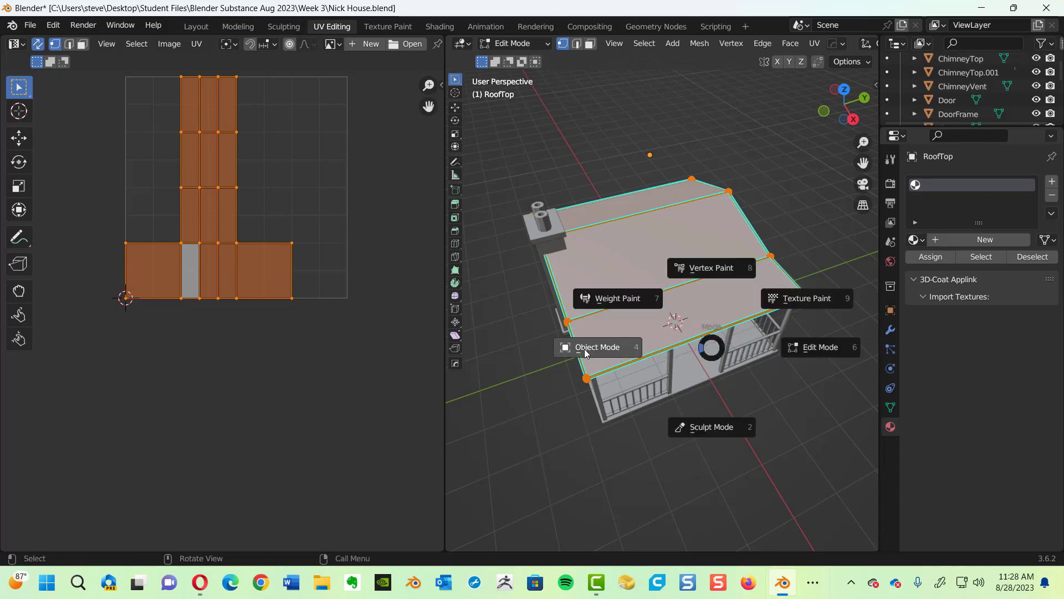
click(589, 352)
click(715, 364)
click(708, 368)
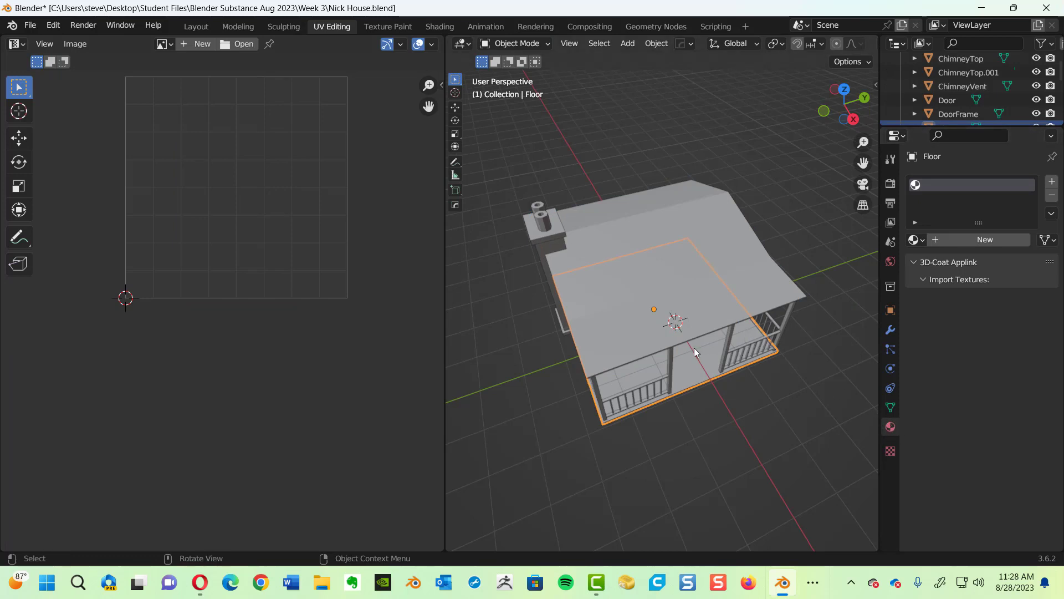
click(680, 286)
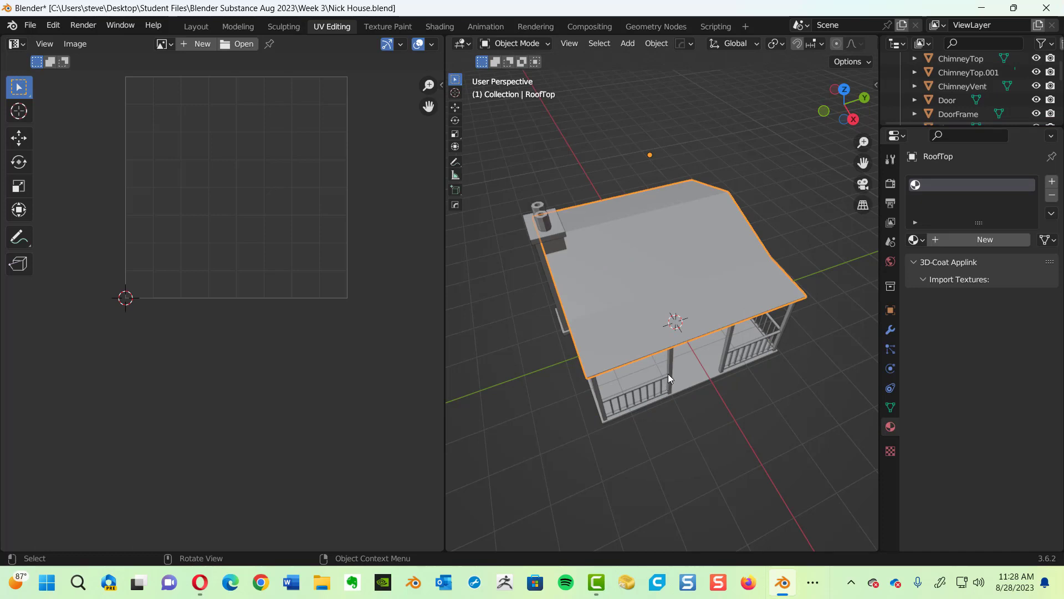
click(672, 371)
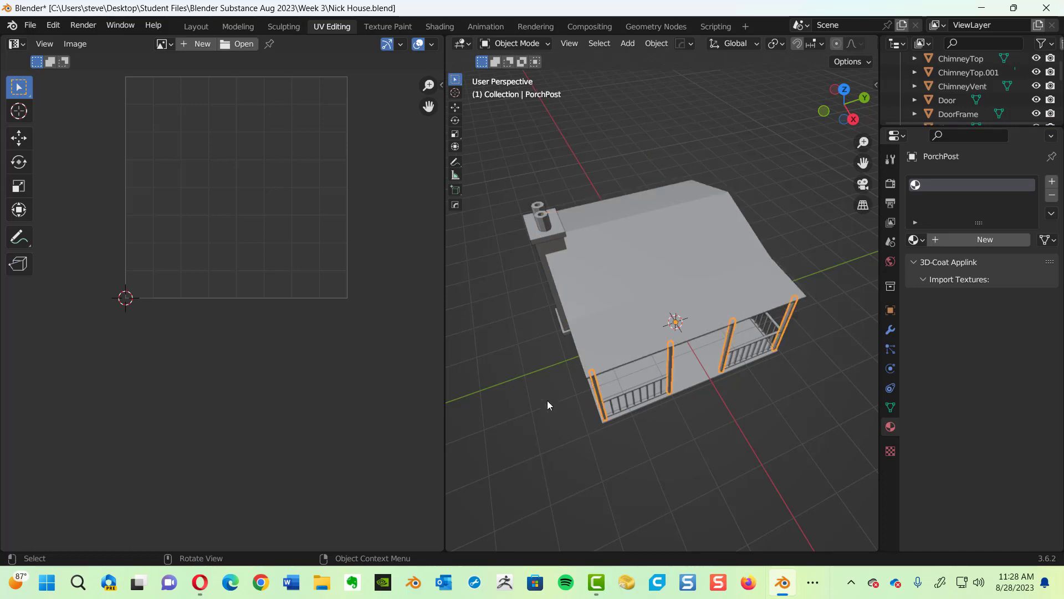
middle_drag(547, 400, 517, 321)
click(515, 319)
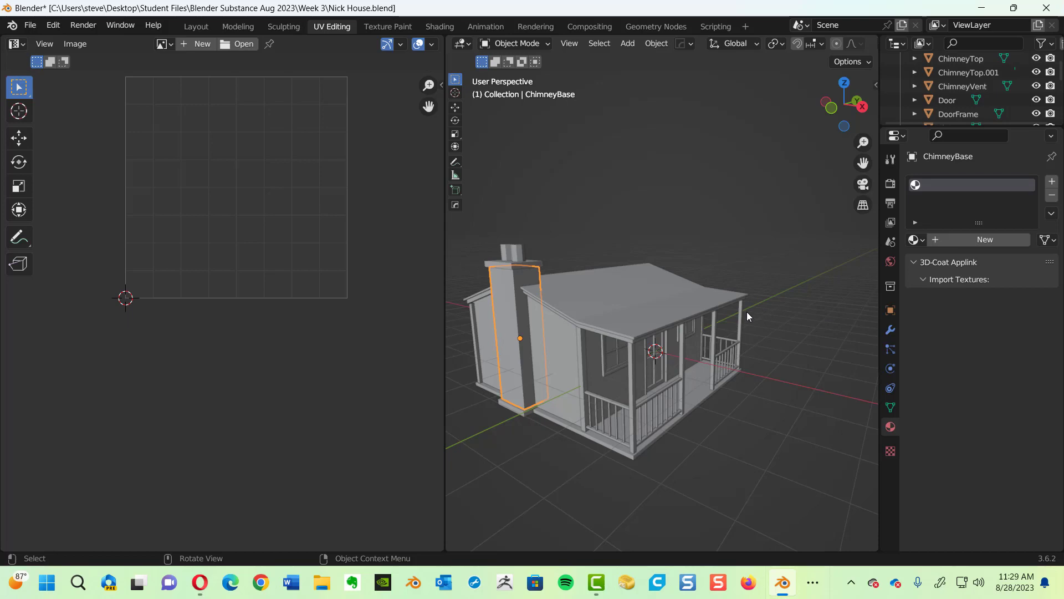
- Switch to the Modeling workspace, turn on X-ray and select all the house objects
click(238, 26)
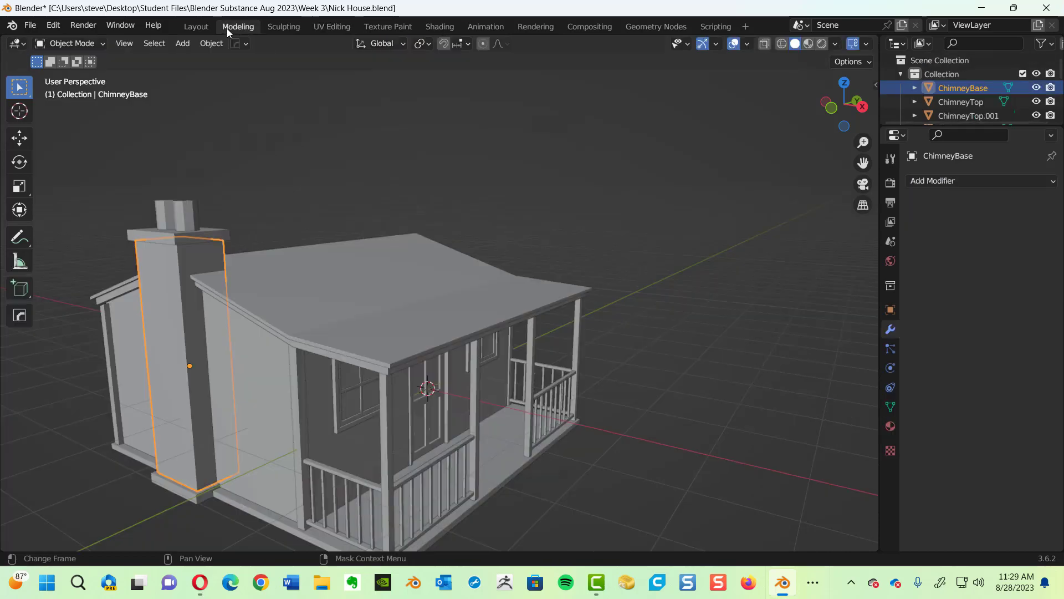
scroll(493, 259, down, 2)
middle_drag(494, 260, 496, 236)
key(alt+z)
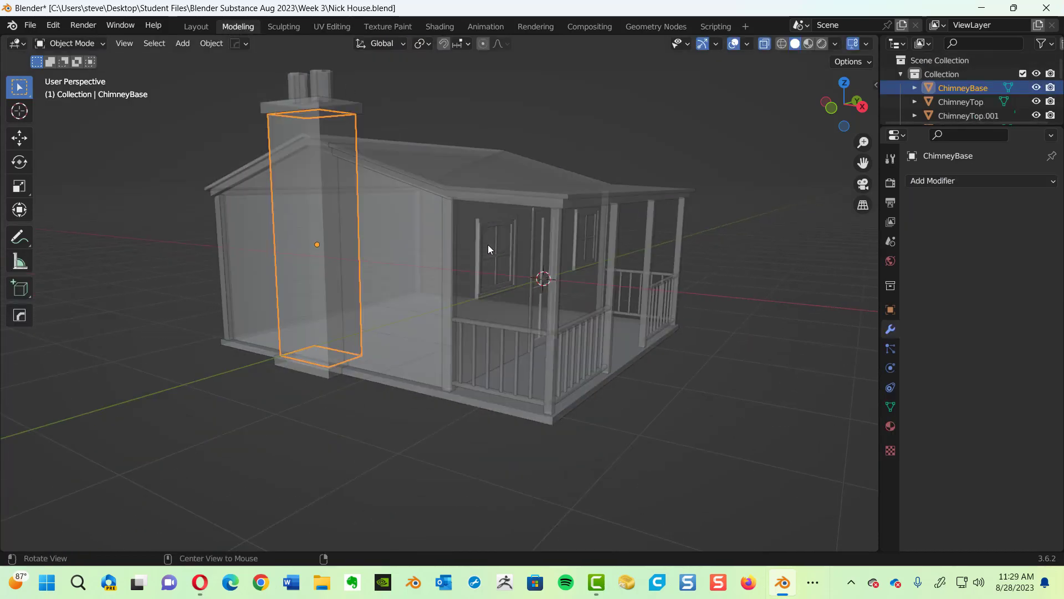
middle_drag(624, 282, 550, 287)
scroll(550, 287, down, 5)
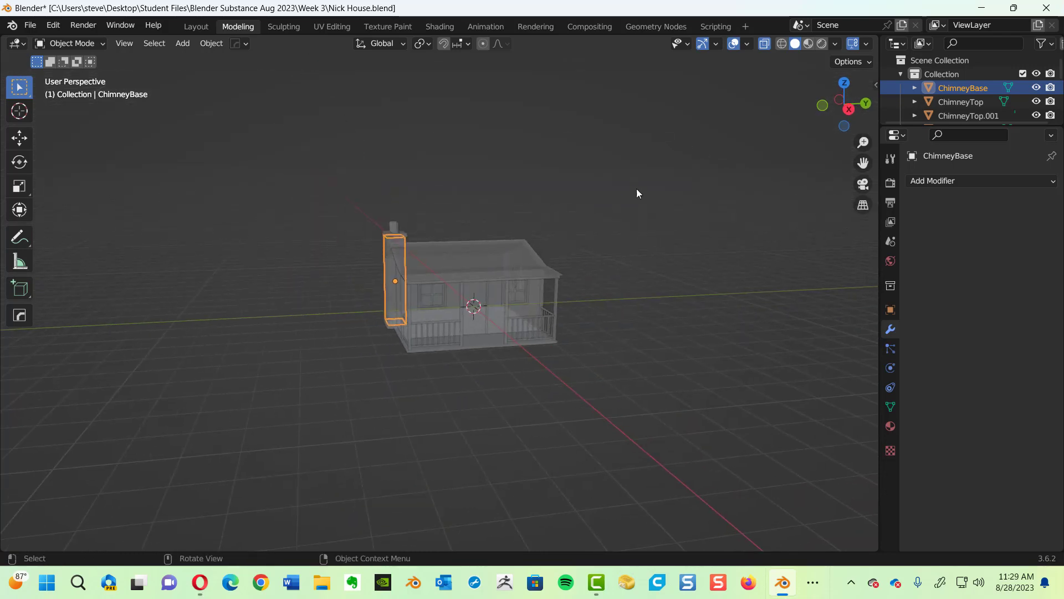
drag(643, 187, 244, 414)
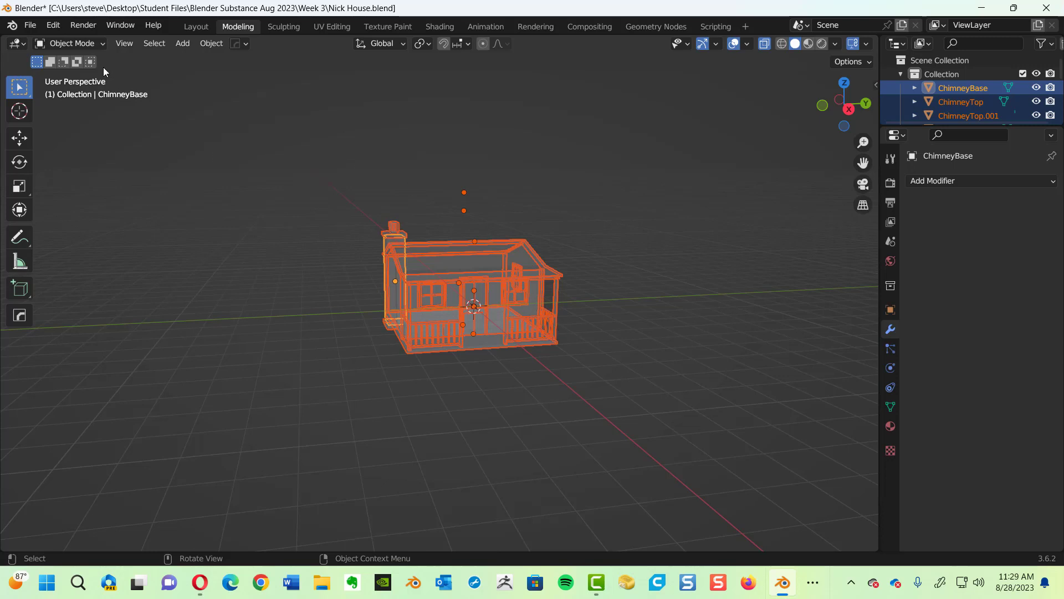
- Review the Wavefront OBJ export options for the selected house and leave without exporting
click(30, 25)
mouse_move(81, 226)
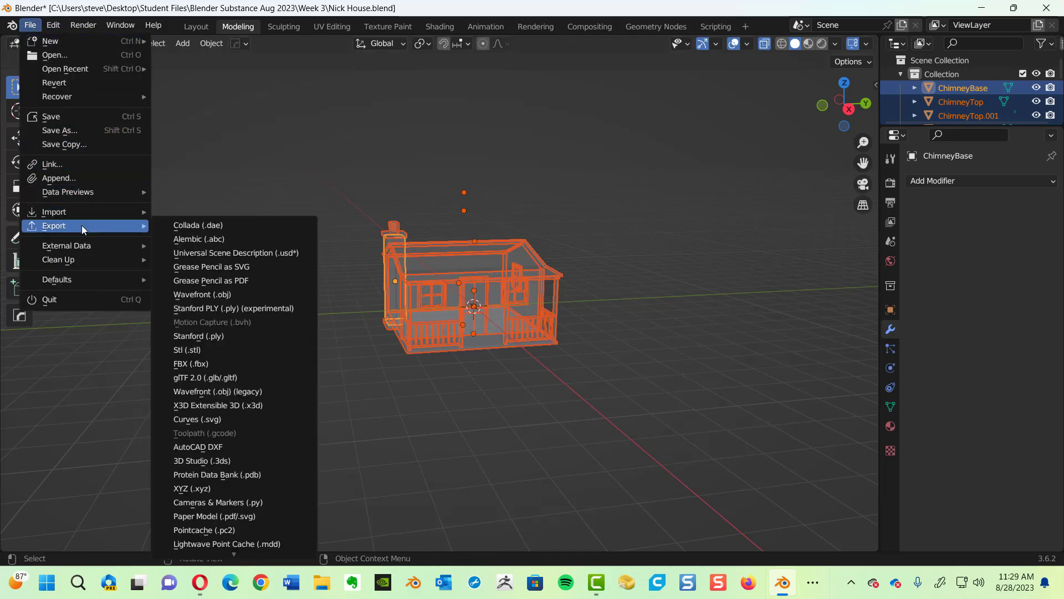
click(237, 300)
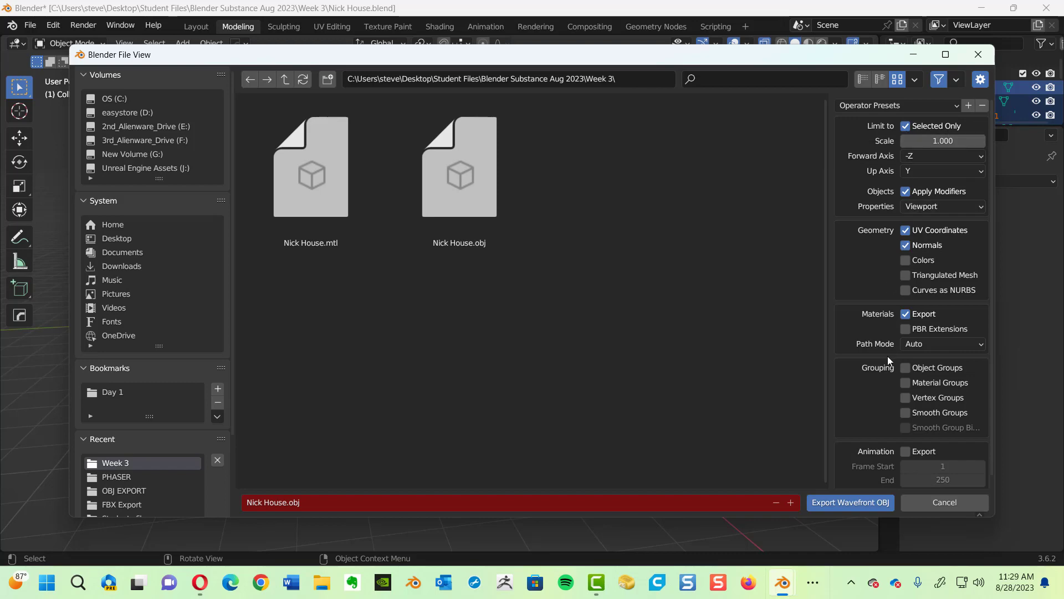
click(943, 500)
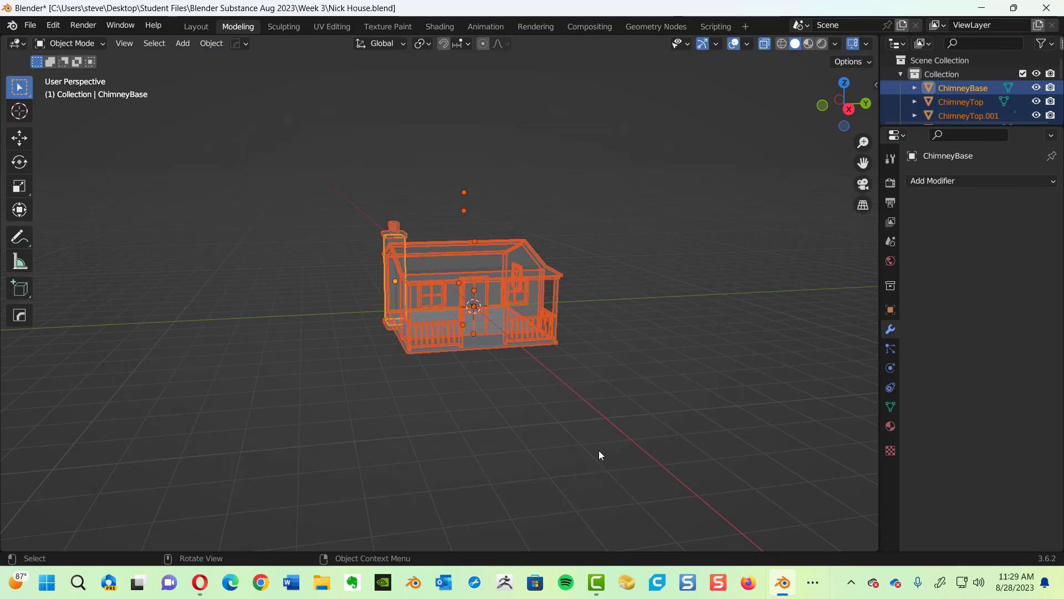
- Switch to Adobe Substance 3D Painter and start a new project with a document resolution of 2048
key(alt+Tab)
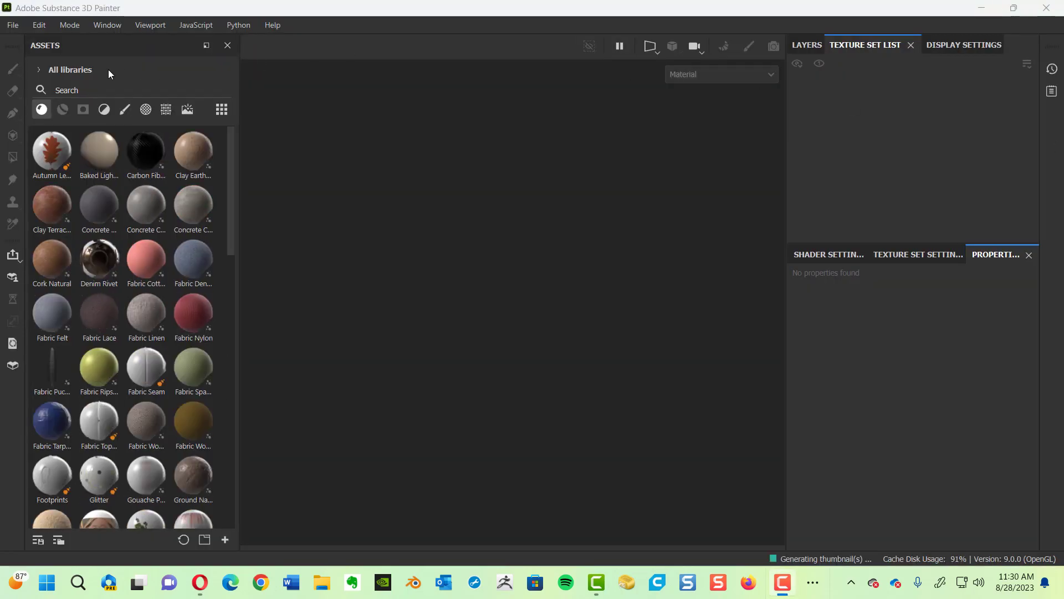
click(13, 25)
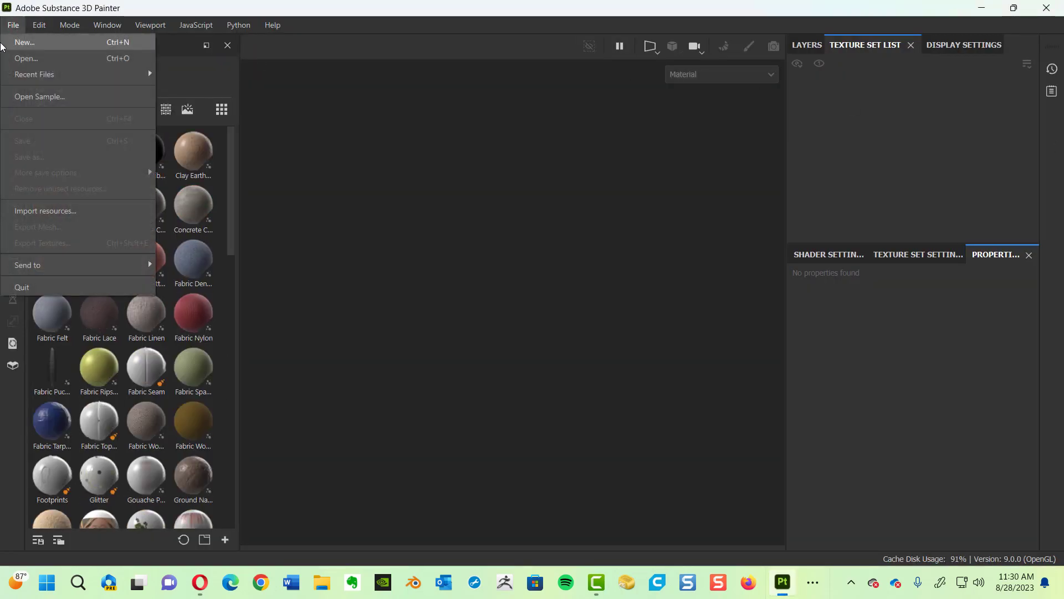
click(38, 41)
click(476, 176)
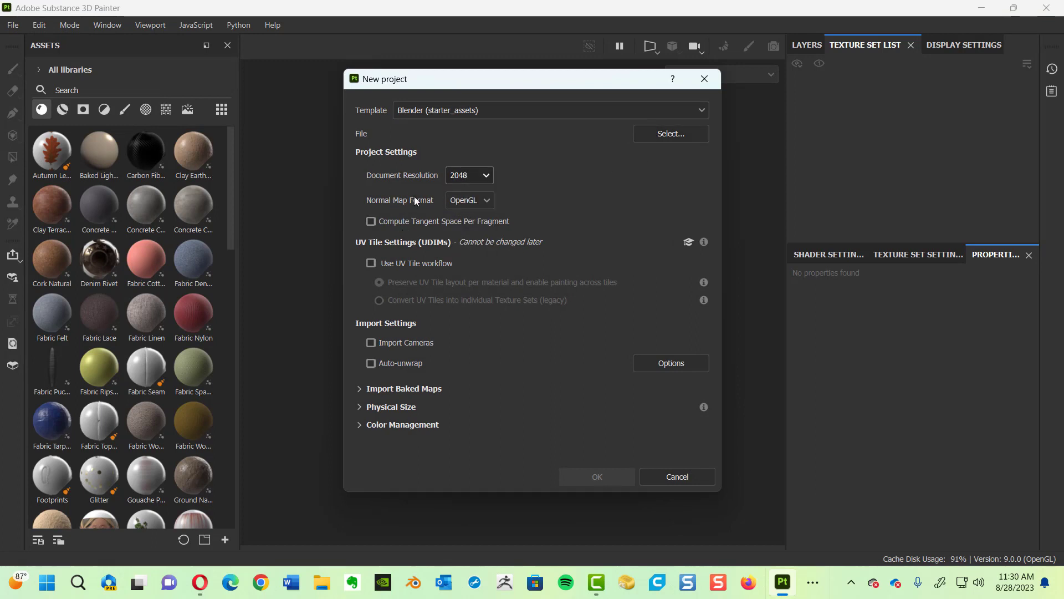
- Load the house OBJ from the Week 3 folder and create the project with the UV Tile workflow turned off
click(370, 264)
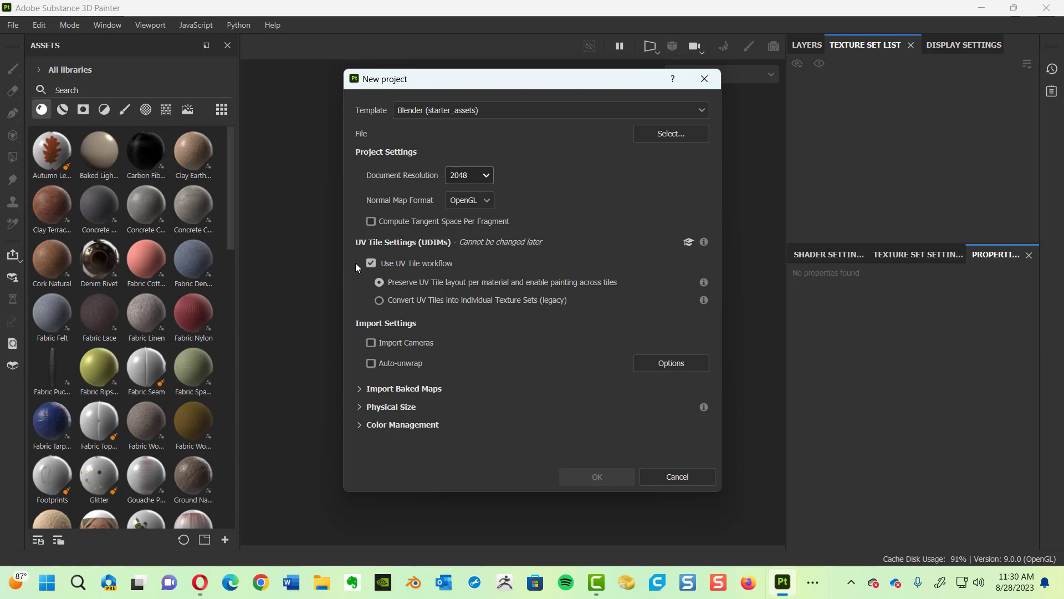
click(372, 265)
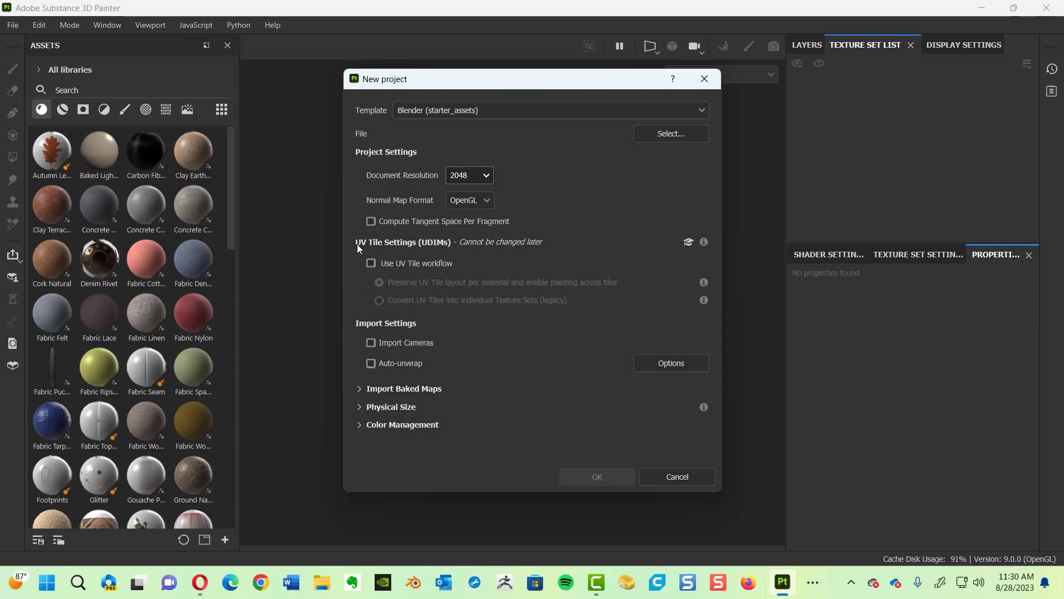
click(665, 133)
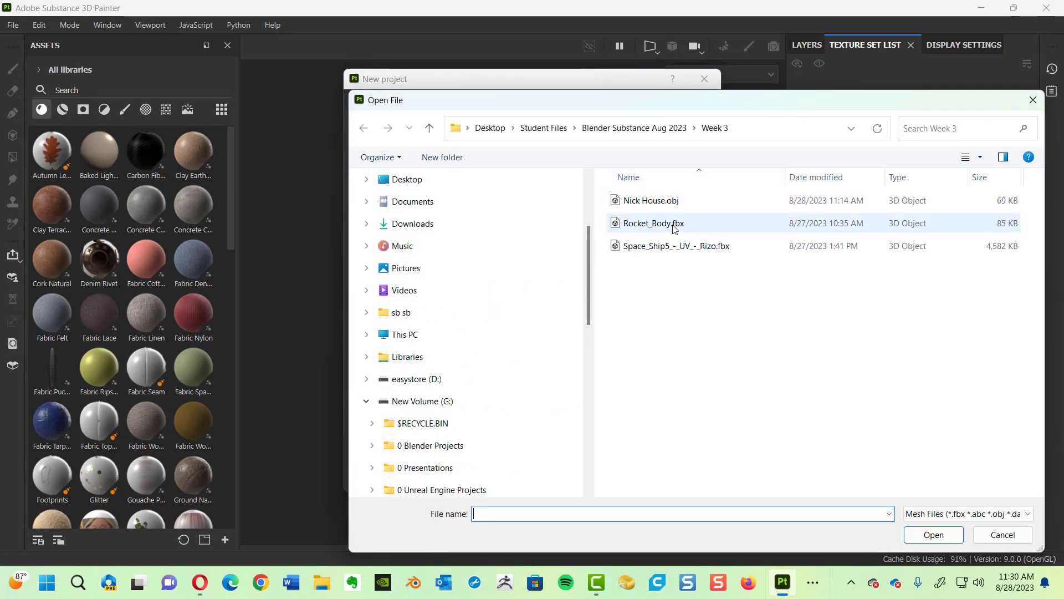
double_click(643, 201)
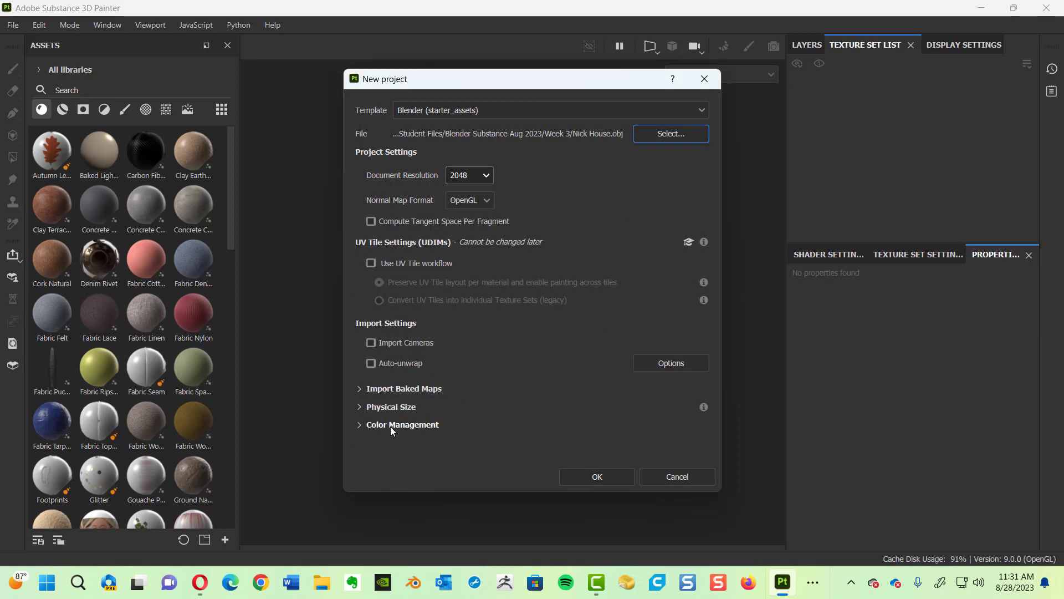
click(610, 475)
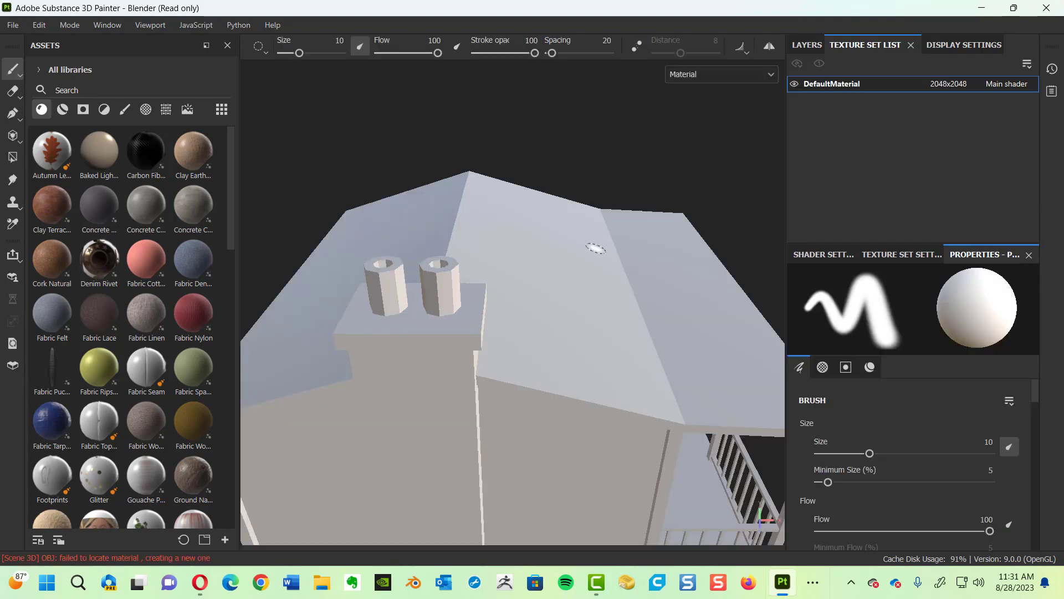
- Apply the Fabric Linen material to the house model and check how it covers the roof, walls and porch
scroll(593, 248, down, 1)
alt+drag(652, 254, 463, 218)
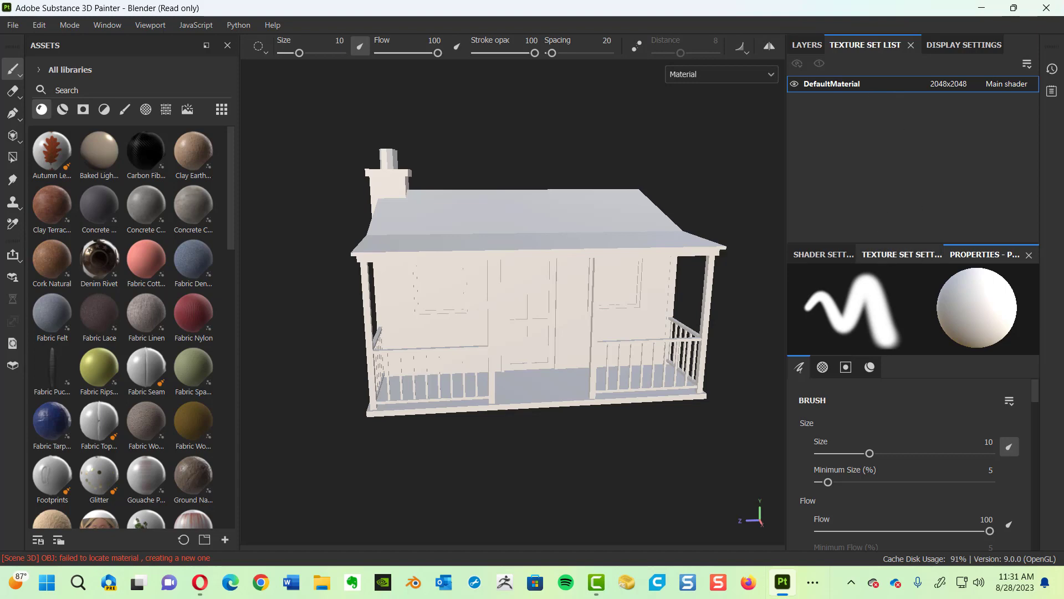
mouse_move(497, 239)
alt+mouse_down()
mouse_move(551, 311)
mouse_move(574, 238)
mouse_move(549, 254)
mouse_move(563, 230)
mouse_move(546, 228)
alt+mouse_up()
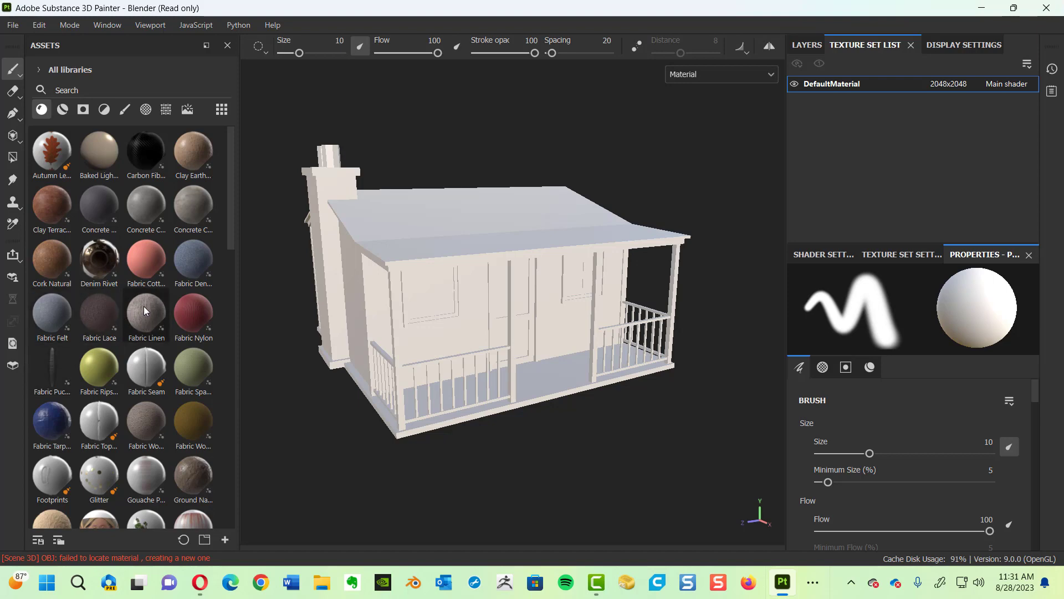
drag(145, 309, 500, 241)
alt+drag(581, 295, 488, 372)
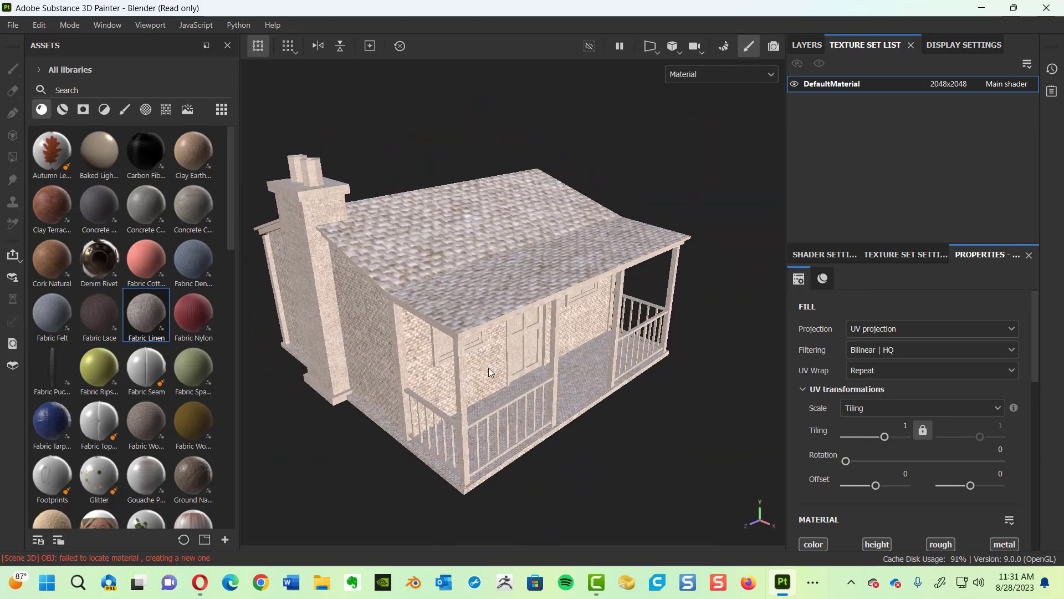
alt+drag(474, 316, 379, 323)
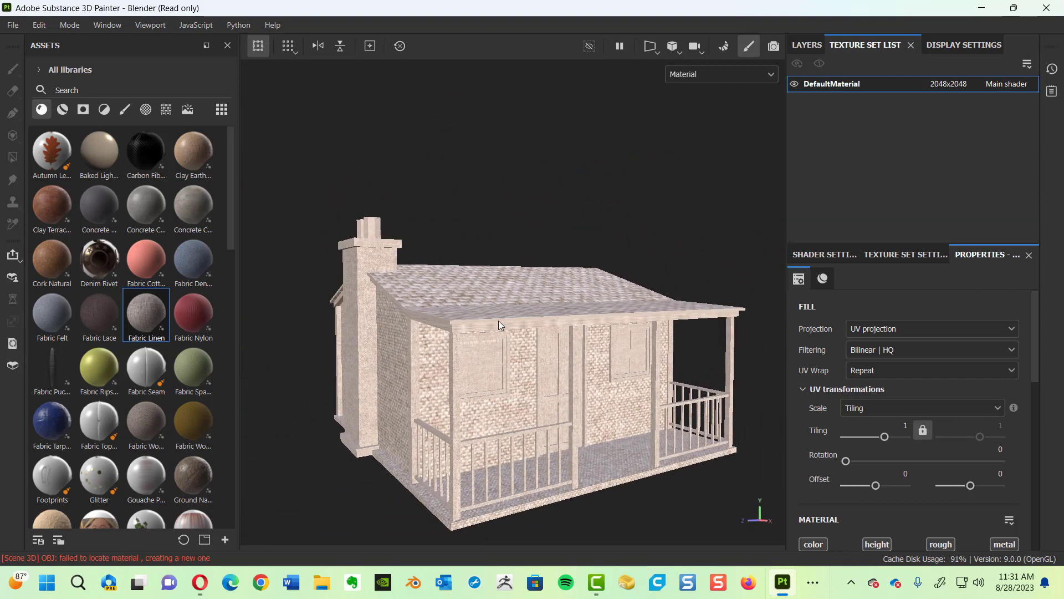